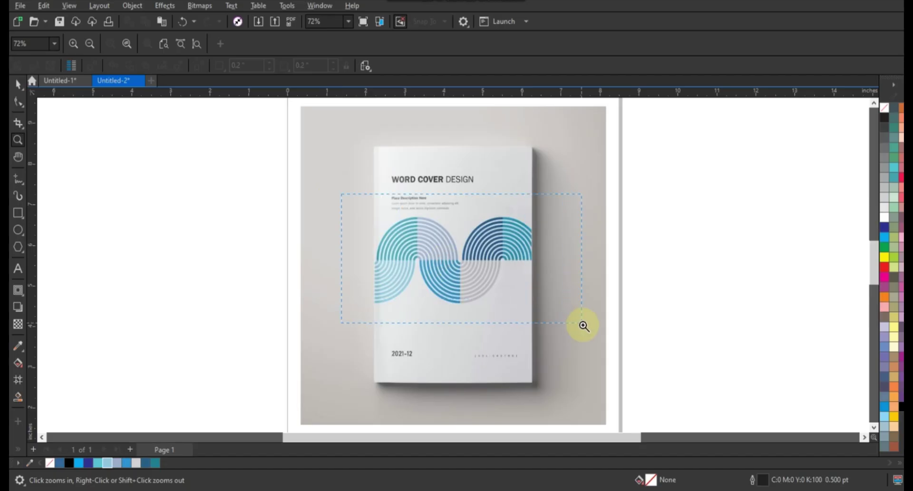
Draw a tall rectangle on the blank page, left of the reference cover
left_click(581, 323)
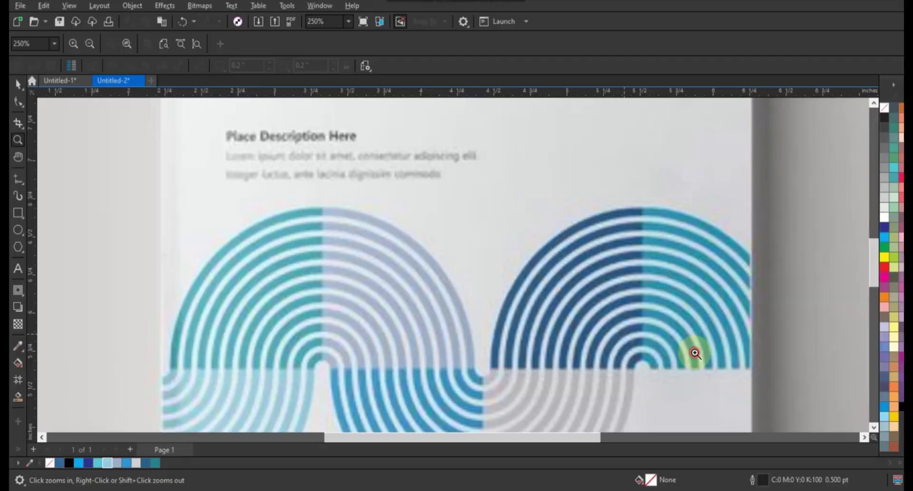
right_click(699, 351)
right_click(703, 352)
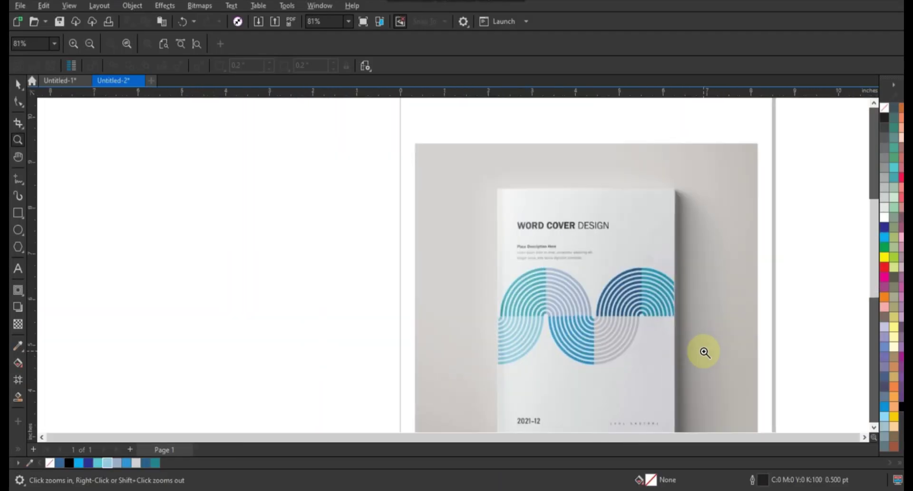
right_click(704, 351)
left_click_drag(266, 224, 742, 423)
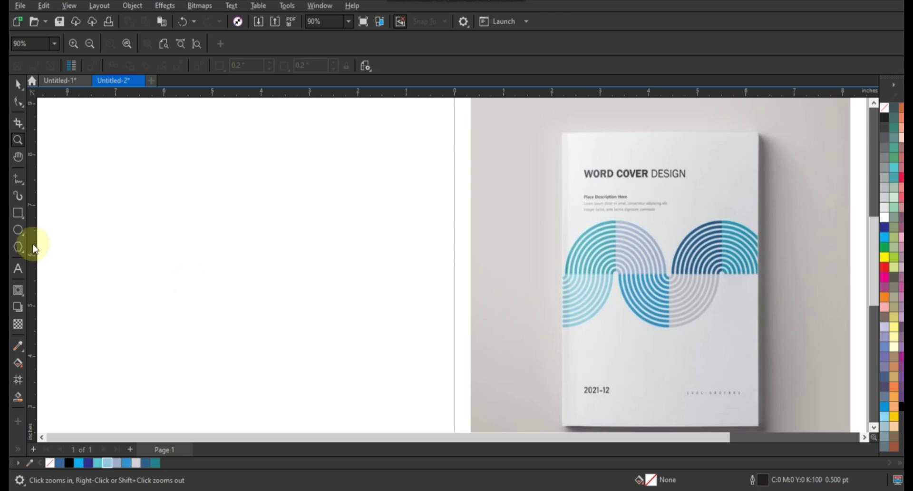
left_click(19, 213)
left_click_drag(226, 158, 335, 383)
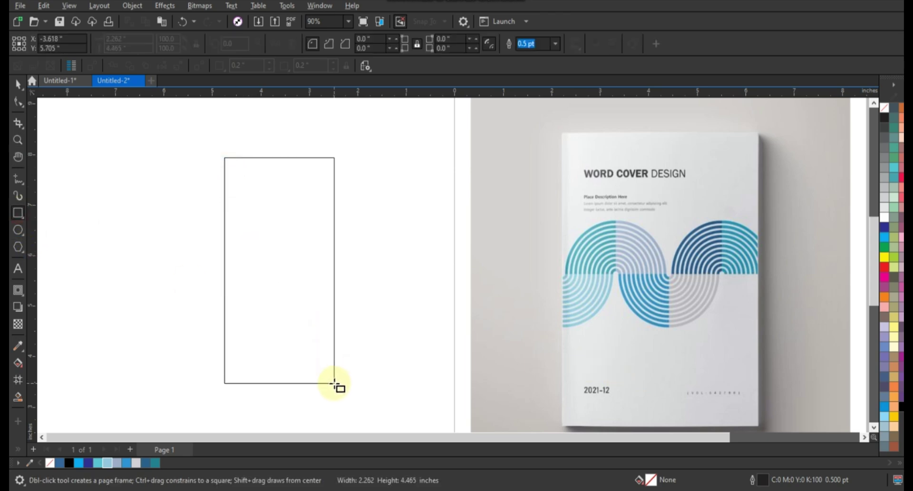
Give the rectangle a 1.5 pt outline
left_click(18, 139)
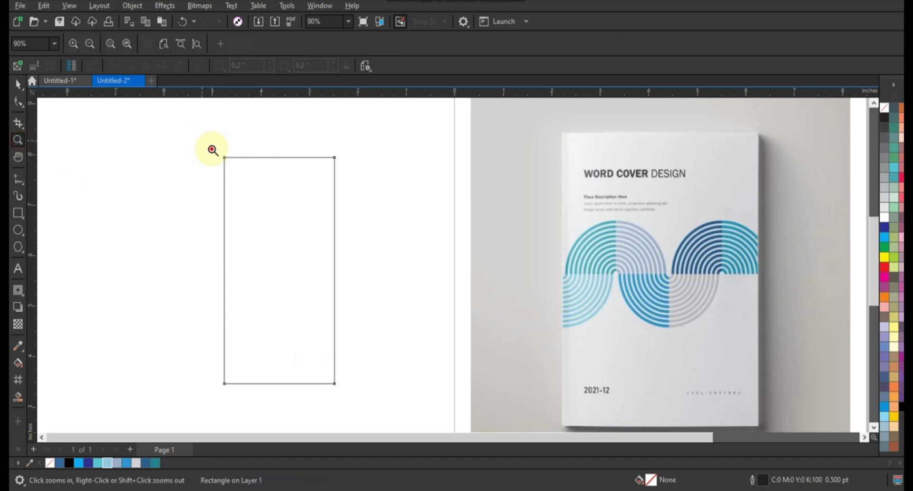
left_click_drag(204, 142, 391, 312)
left_click(19, 84)
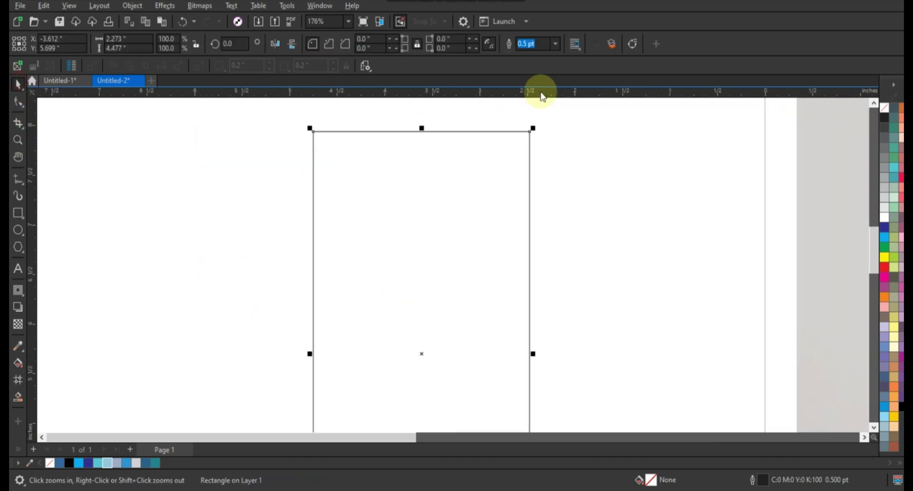
left_click(556, 44)
left_click(538, 91)
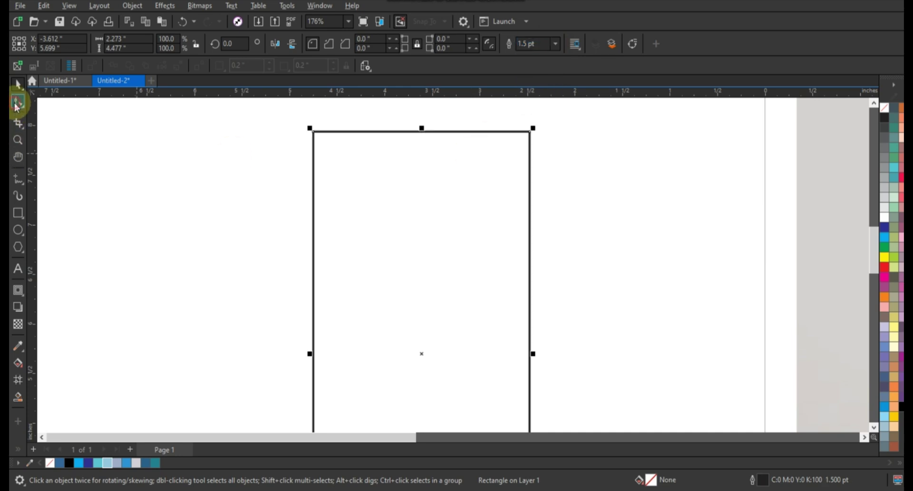
Round the rectangle's corners fully to 1.137" so it becomes a pill
left_click(19, 102)
left_click_drag(314, 134, 297, 258)
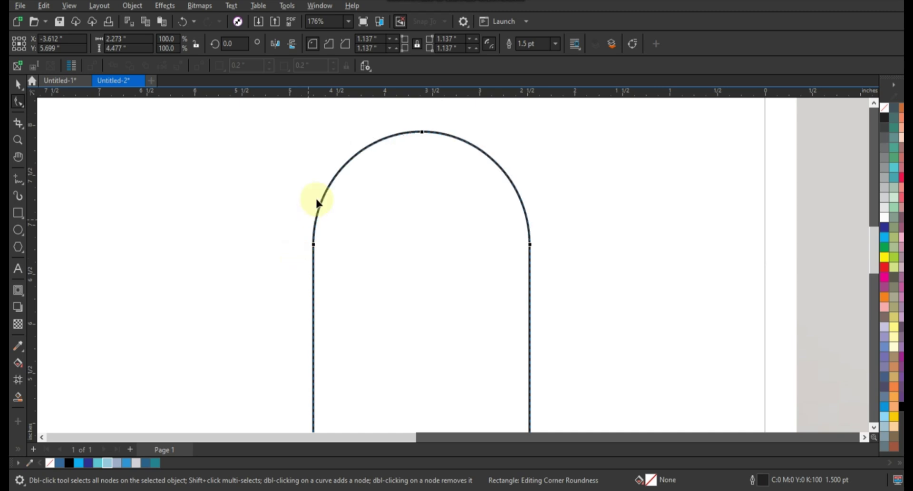
scroll(315, 196, "down", 2)
Add an inward contour to the pill with 17 steps at a 0.065" offset
left_click(17, 85)
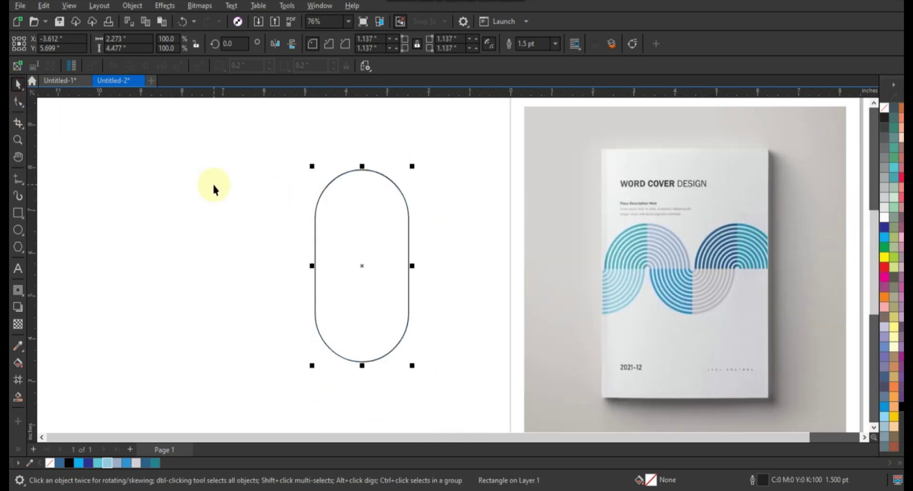
scroll(217, 189, "up", 1)
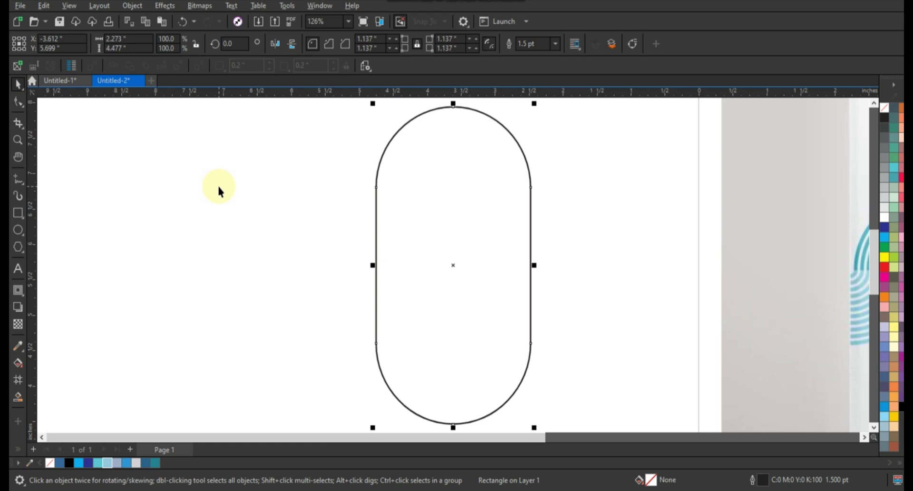
scroll(217, 184, "down", 1)
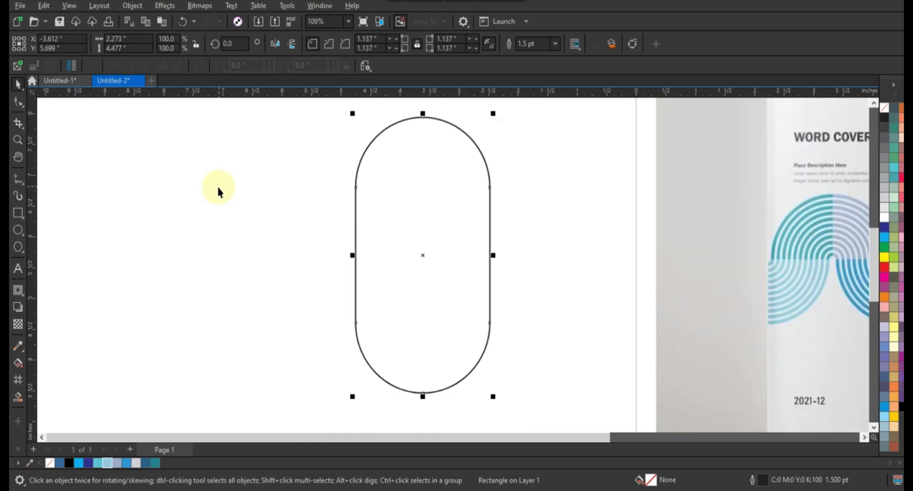
left_click(23, 297)
left_click(42, 301)
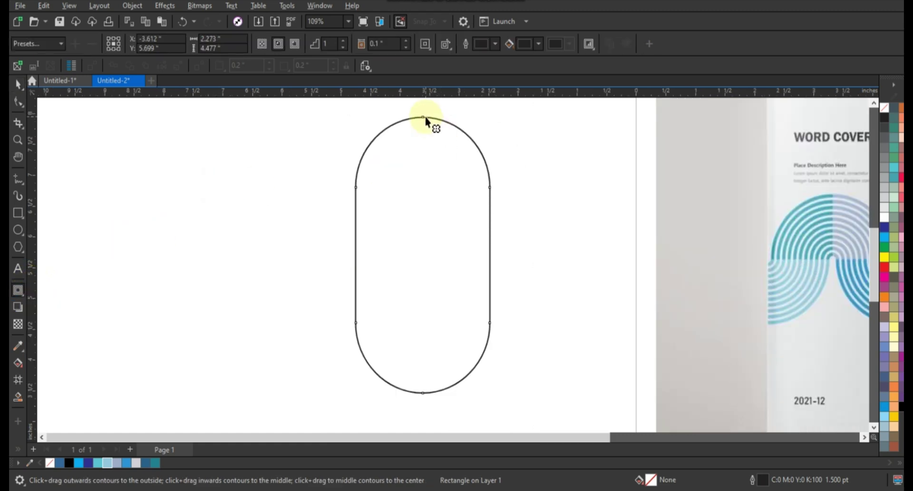
left_click_drag(425, 120, 426, 186)
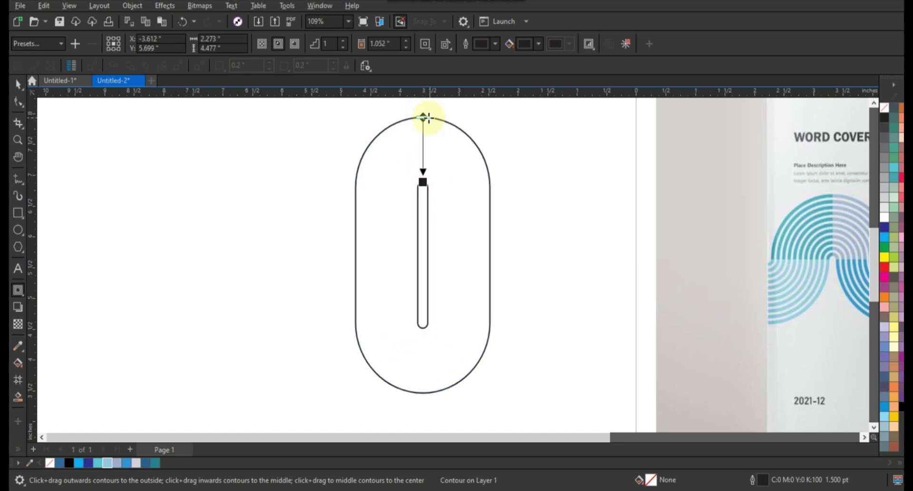
left_click_drag(428, 118, 428, 138)
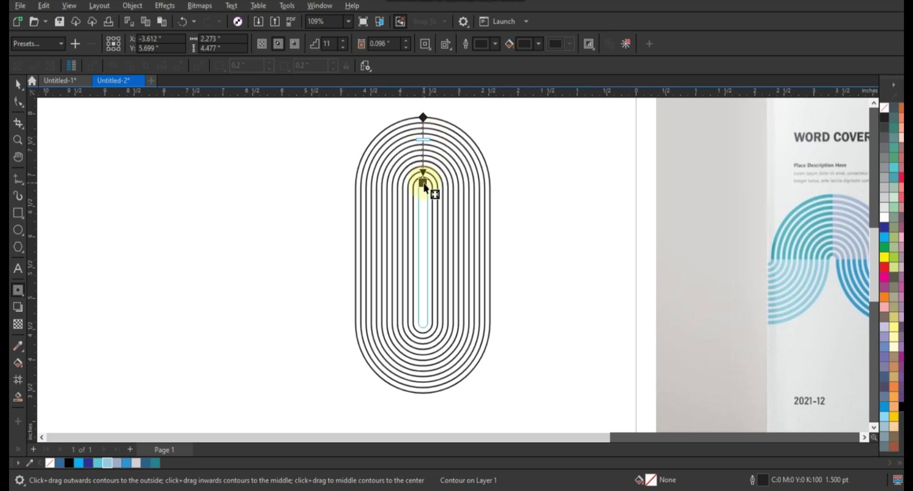
left_click_drag(423, 177, 423, 183)
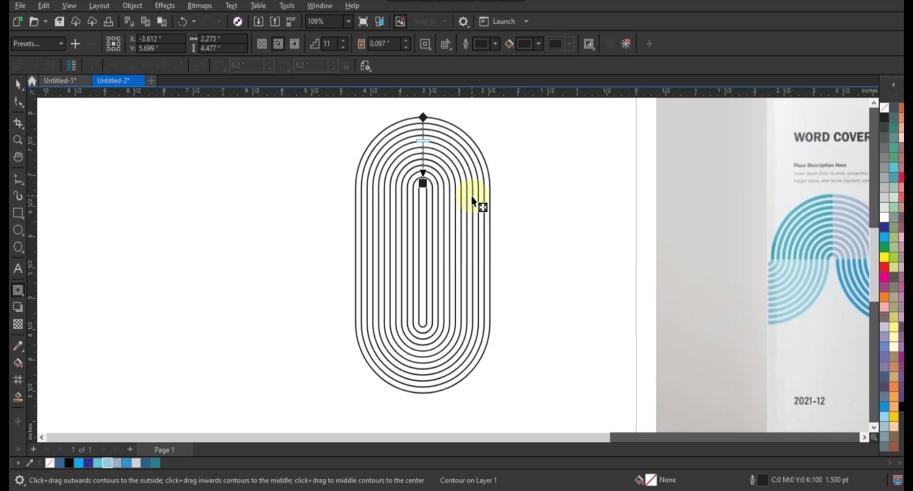
left_click(345, 40)
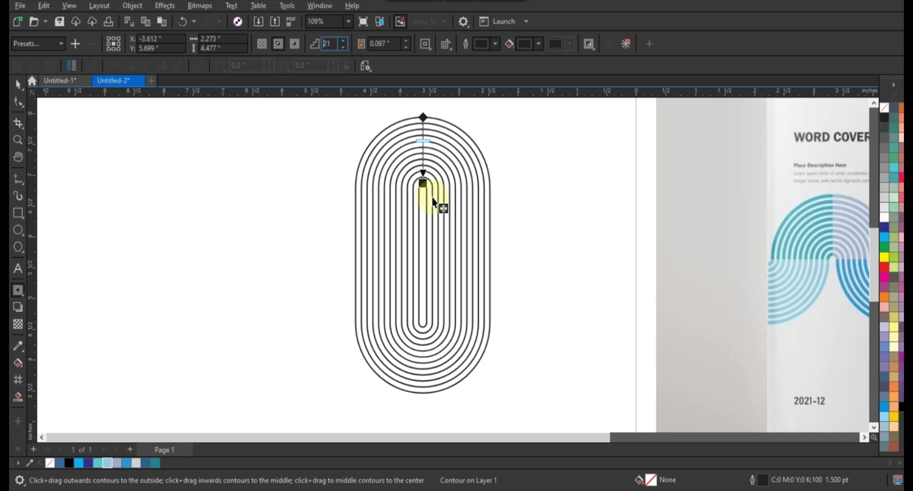
left_click_drag(423, 183, 422, 182)
Confirm the 17 contour steps and break the contour apart from the pill
key("space")
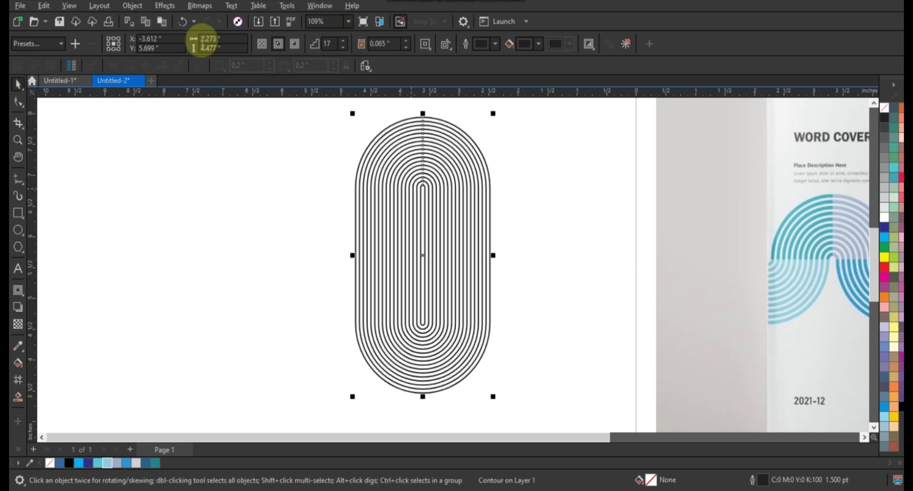
left_click(132, 6)
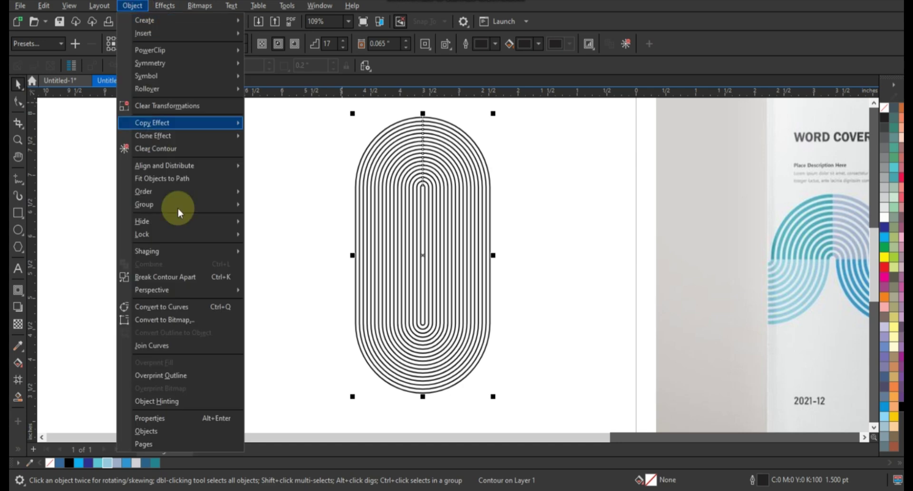
left_click(183, 277)
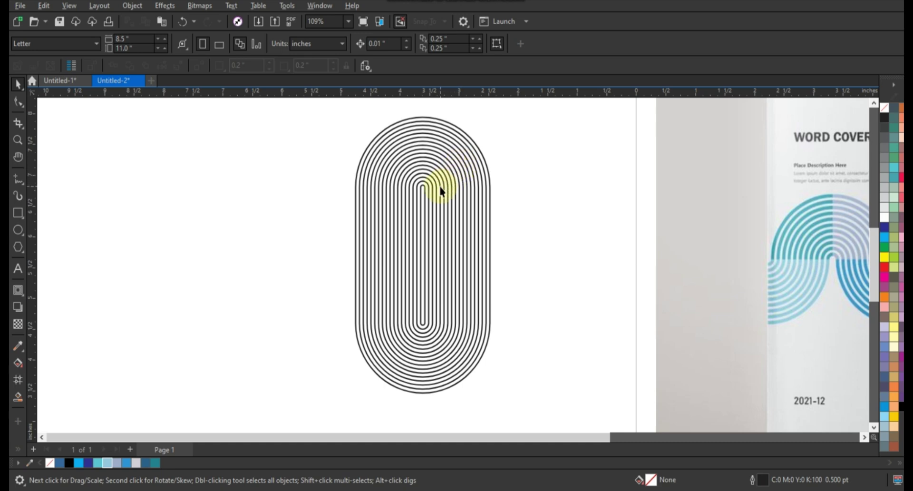
Ungroup the pill and contour outlines, then combine all 18 into one curve
scroll(387, 238, "down", 1)
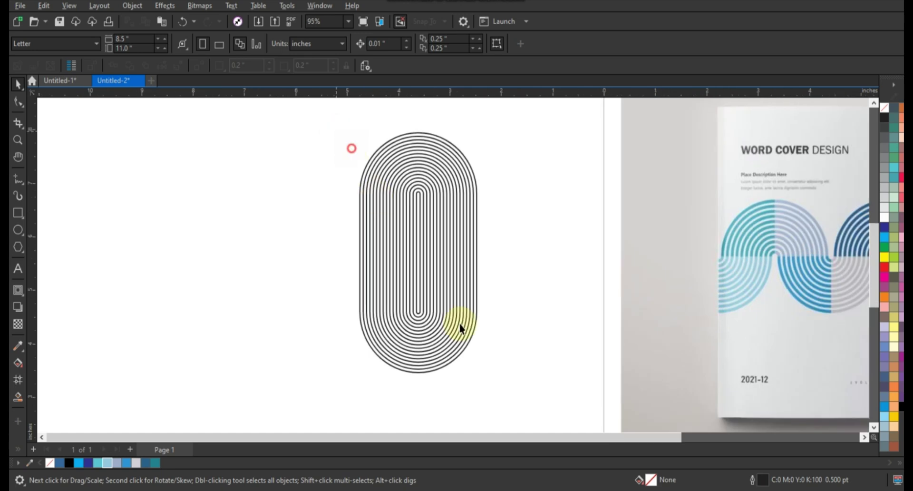
left_click_drag(339, 134, 495, 378)
left_click(335, 116)
left_click_drag(335, 116, 511, 397)
left_click(533, 46)
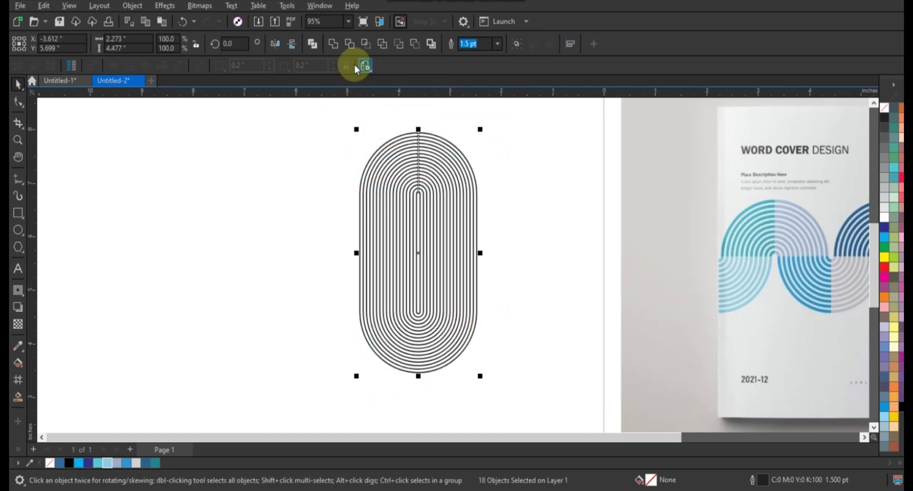
left_click(318, 44)
left_click(328, 226)
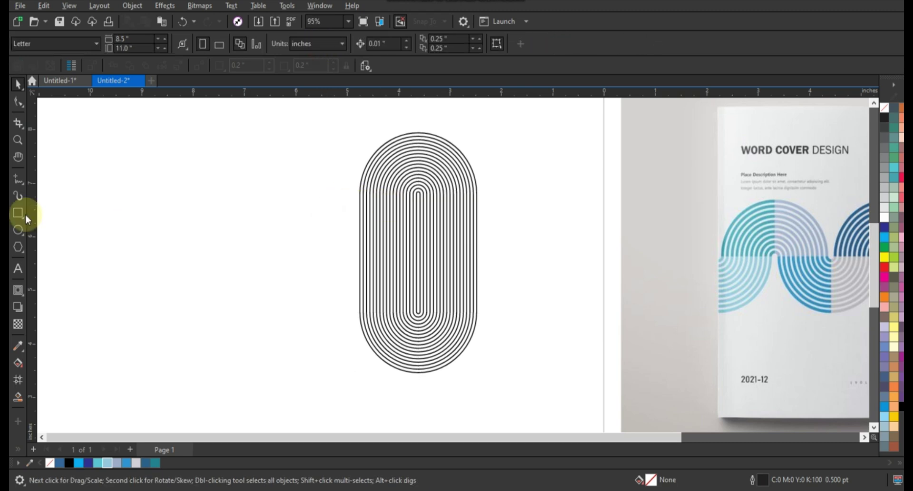
Set the concentric arch curve's outline width to 0.5 pt
left_click(374, 259)
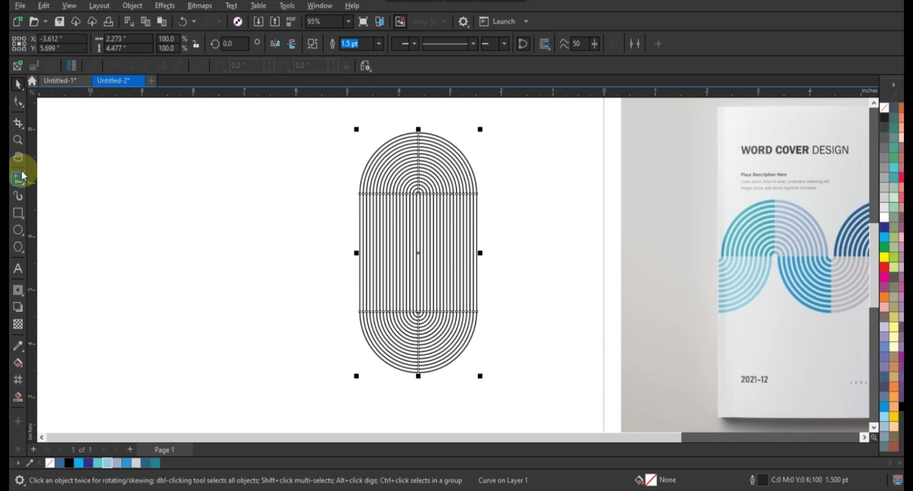
left_click(17, 139)
left_click_drag(357, 132, 482, 283)
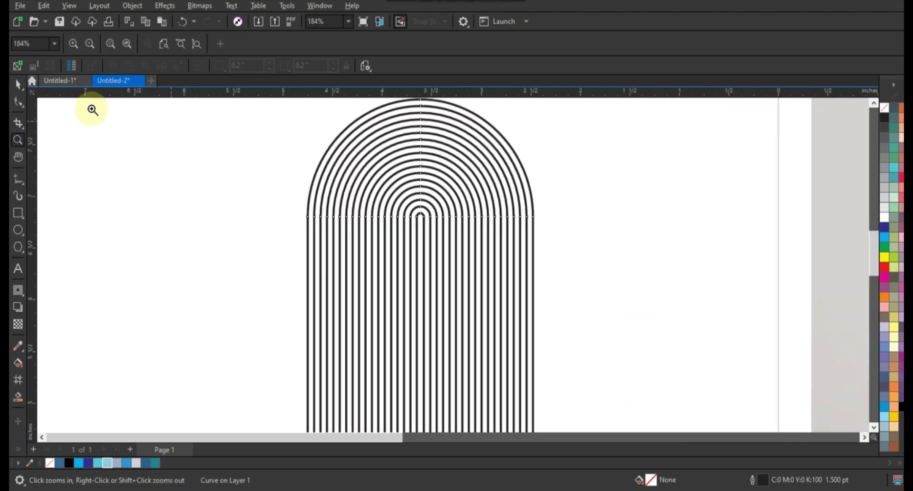
left_click(17, 84)
left_click(351, 44)
left_click(378, 43)
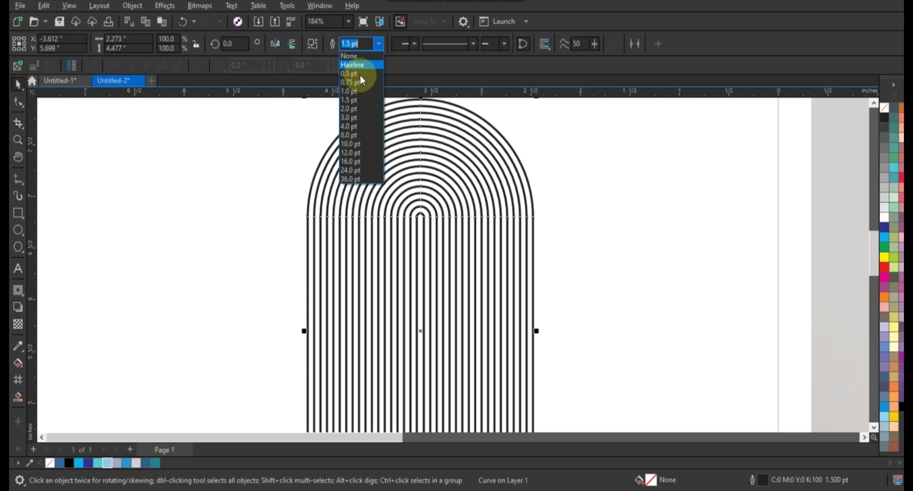
left_click(351, 77)
left_click(638, 217)
Draw a horizontal 2-point line across the arch
scroll(420, 216, "down", 3)
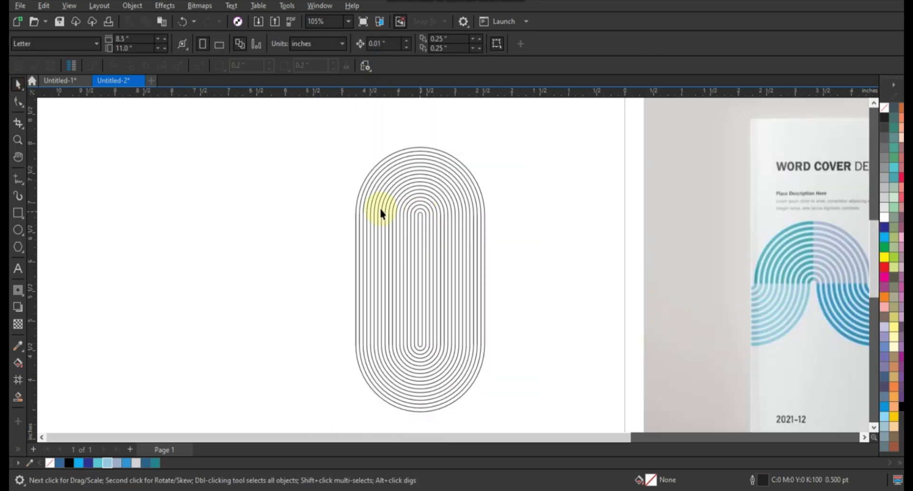
left_click(17, 180)
mouse_move(229, 289)
left_mouse_down()
mouse_move(536, 296)
mouse_move(523, 288)
mouse_move(515, 223)
left_mouse_up()
Finish the horizontal line and the vertical centre line through the arch, then deselect all
left_click(18, 84)
key("Tab")
scroll(509, 267, "up", 2)
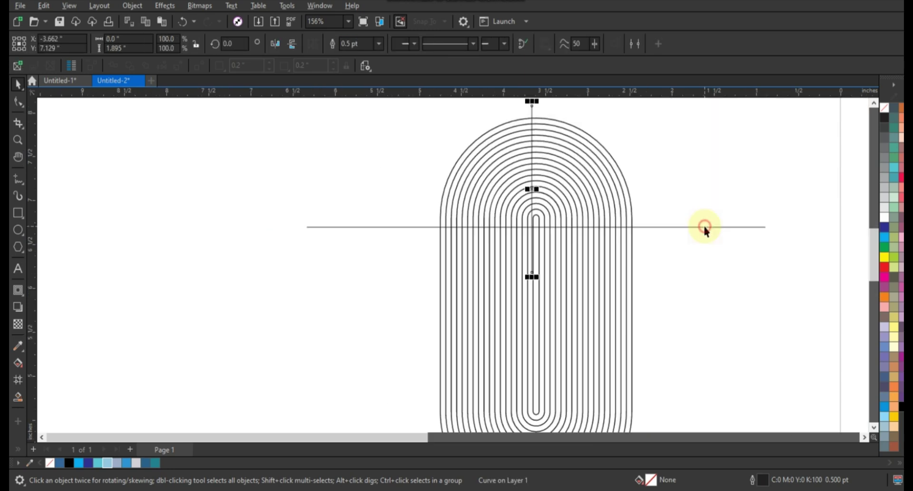
left_click(584, 180)
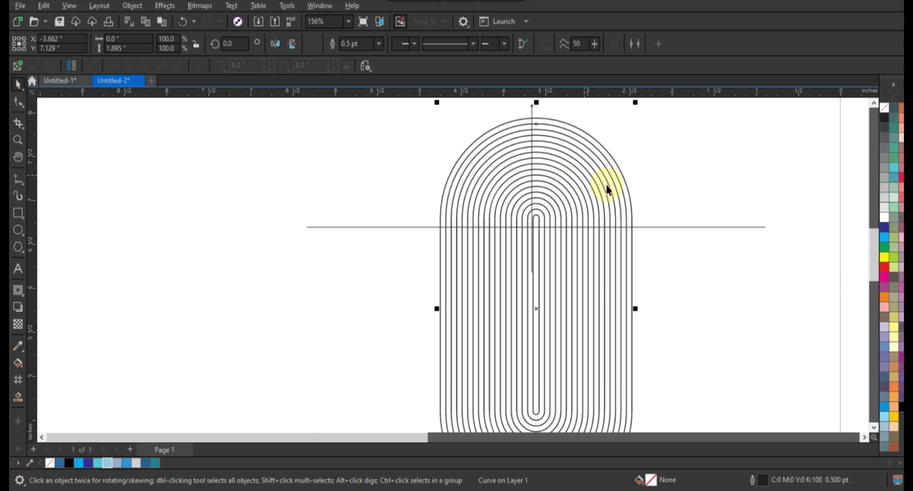
left_click(682, 197)
Smart Fill each band of the arch's top-right quarter blue, outermost to innermost
left_click(18, 397)
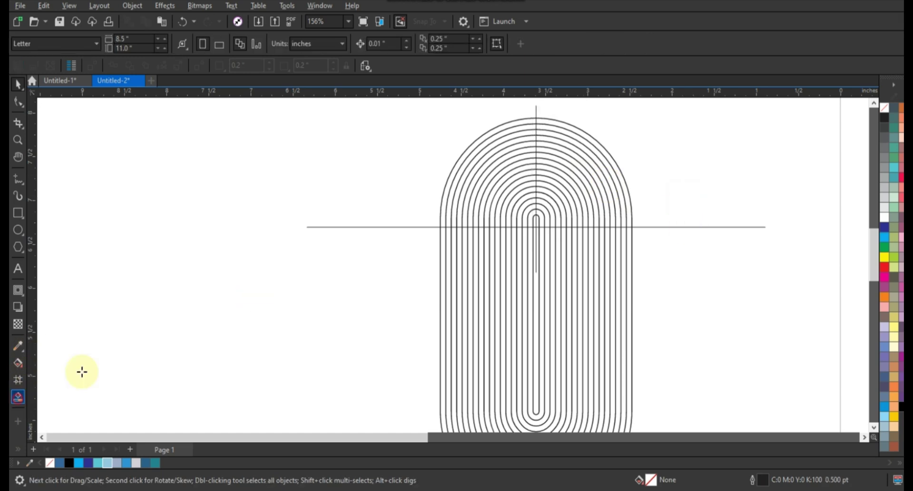
left_click(627, 198)
left_click(613, 207)
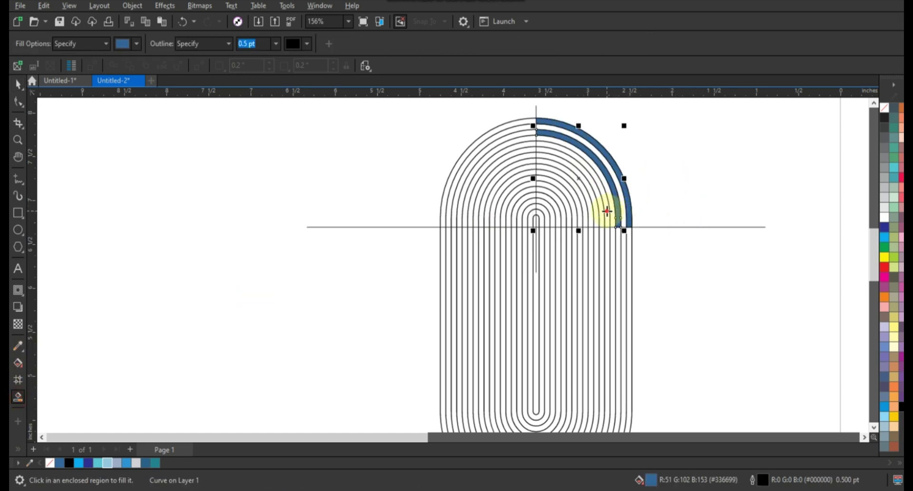
left_click(597, 215)
left_click(597, 215)
left_click(585, 219)
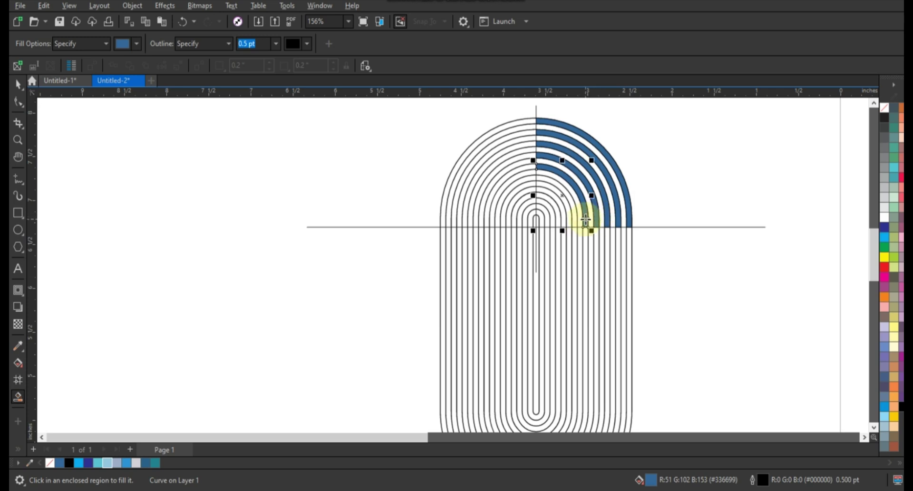
left_click(574, 223)
left_click(561, 223)
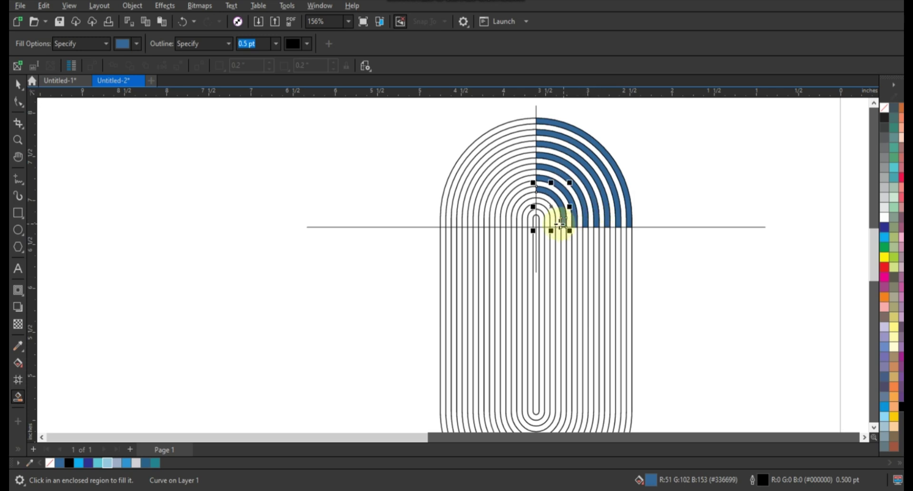
left_click(542, 218)
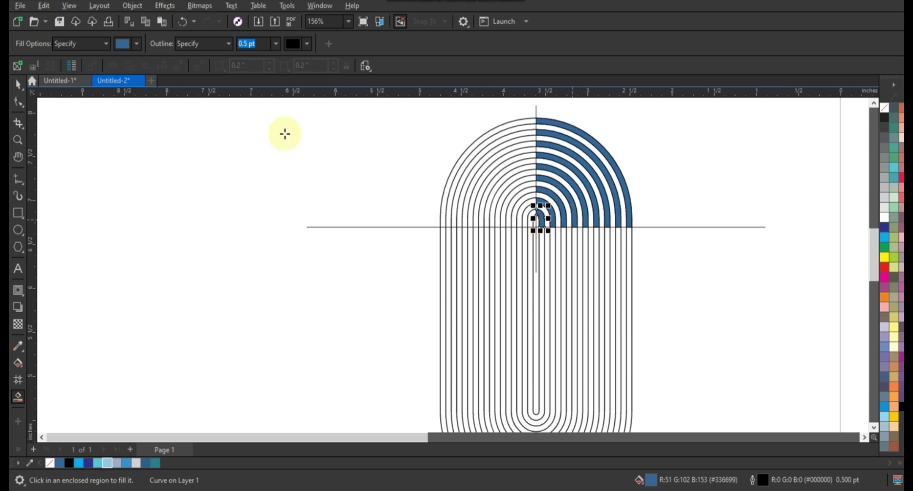
Delete the vertical line, horizontal line and original outlined arch curves
left_click(18, 85)
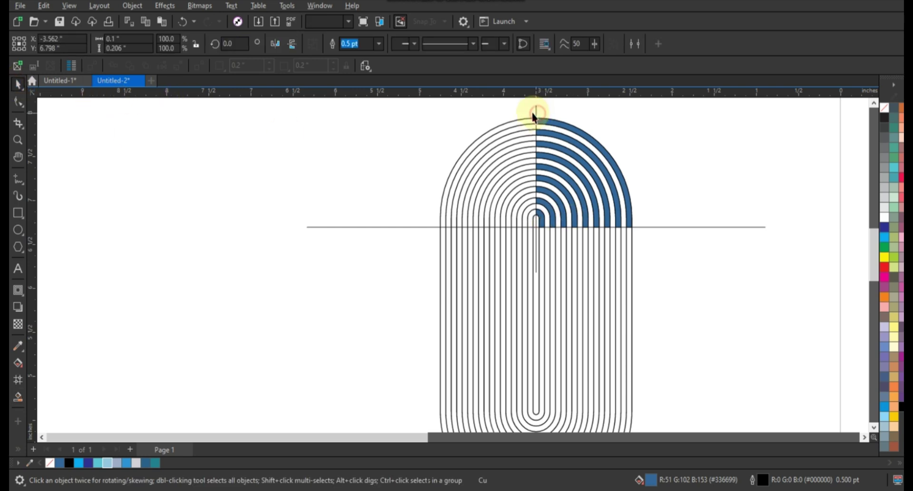
left_click(537, 113)
key("Delete")
left_click(692, 226)
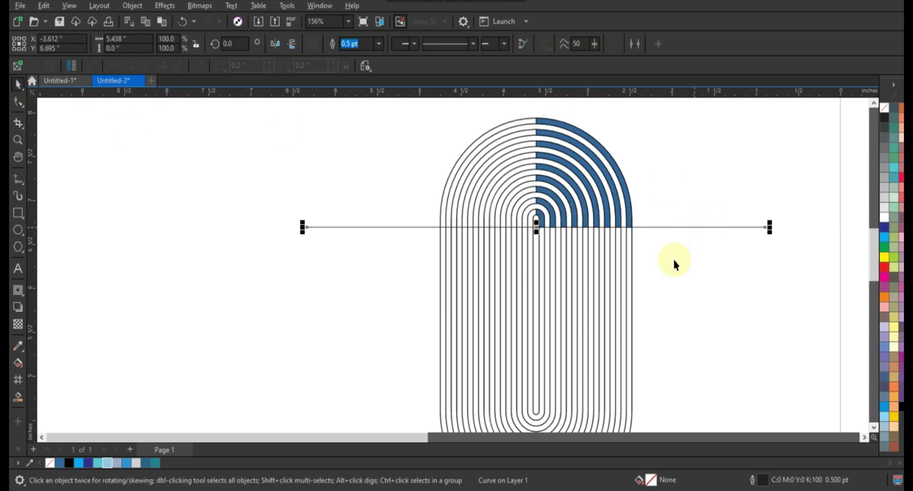
key("Delete")
left_click(601, 277)
key("Delete")
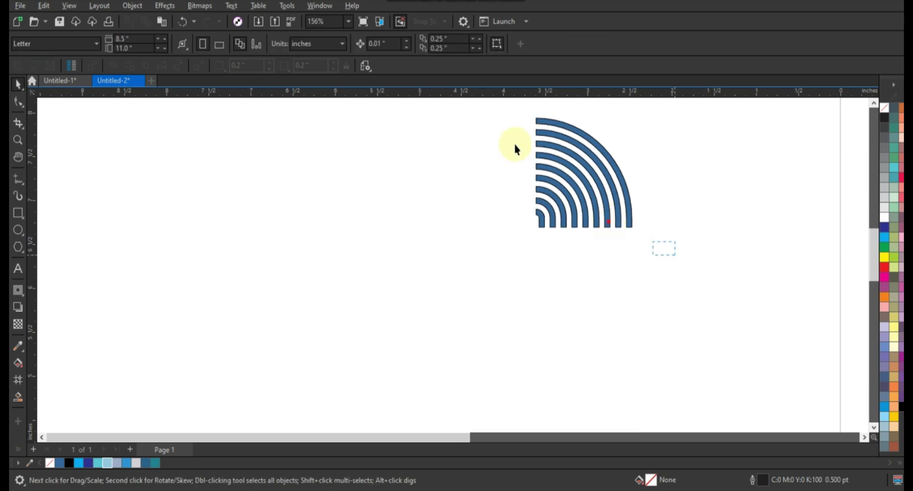
left_click_drag(478, 110, 473, 101)
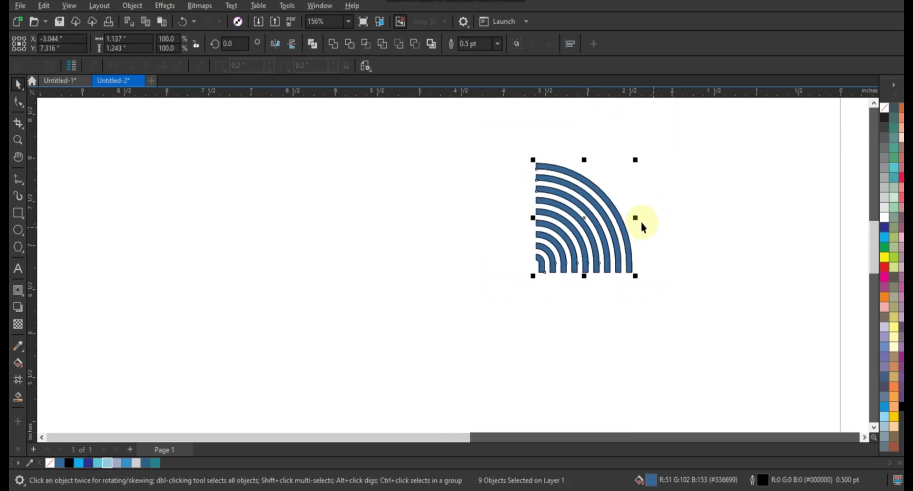
Mirror a copy of the blue quarter arcs to the left and combine the right-hand arcs
left_click_drag(637, 218, 431, 224)
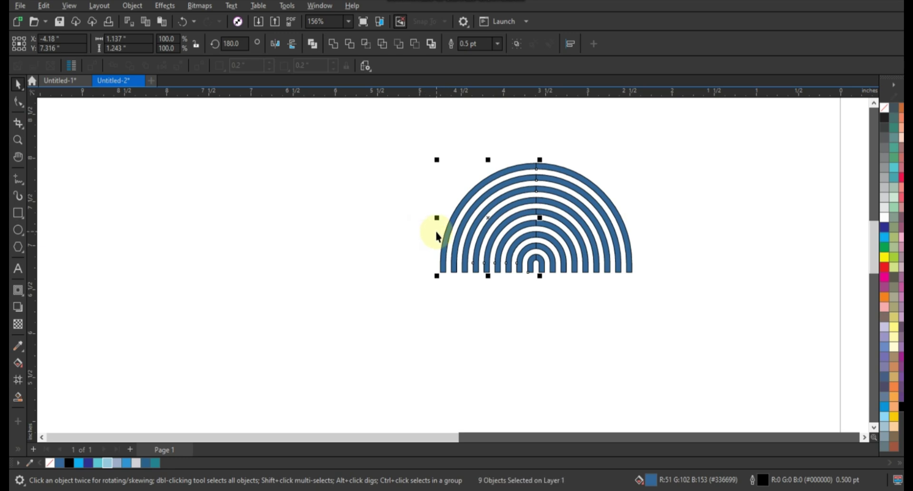
left_click(561, 183)
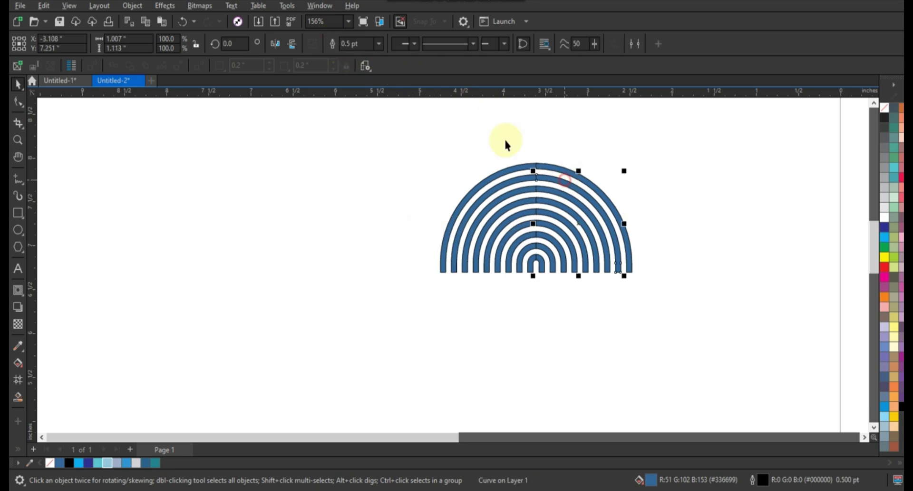
left_click_drag(497, 126, 667, 315)
left_click(337, 45)
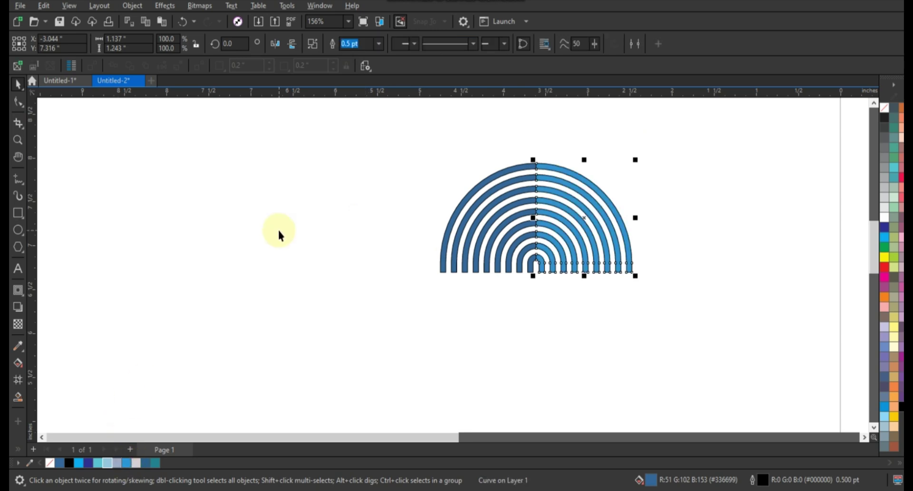
Fill the right half teal and the left half light blue (#3094D2)
scroll(278, 228, "down", 2)
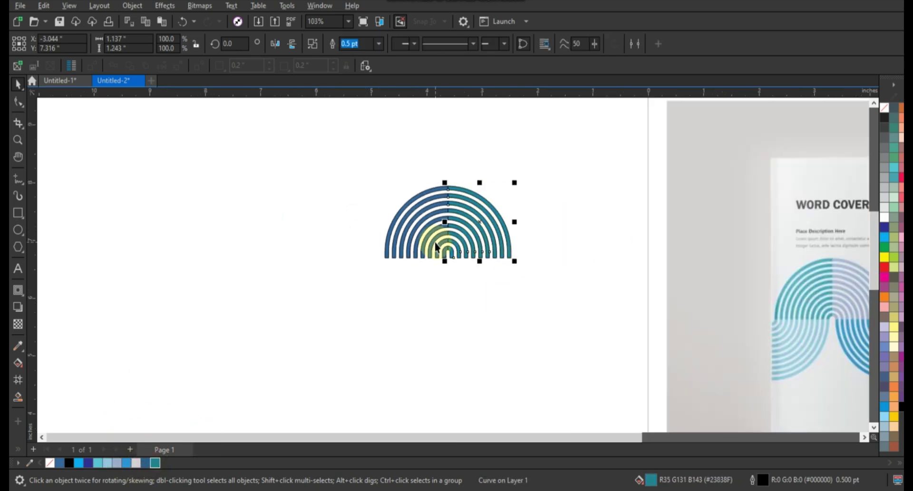
left_click(434, 245)
left_click(128, 462)
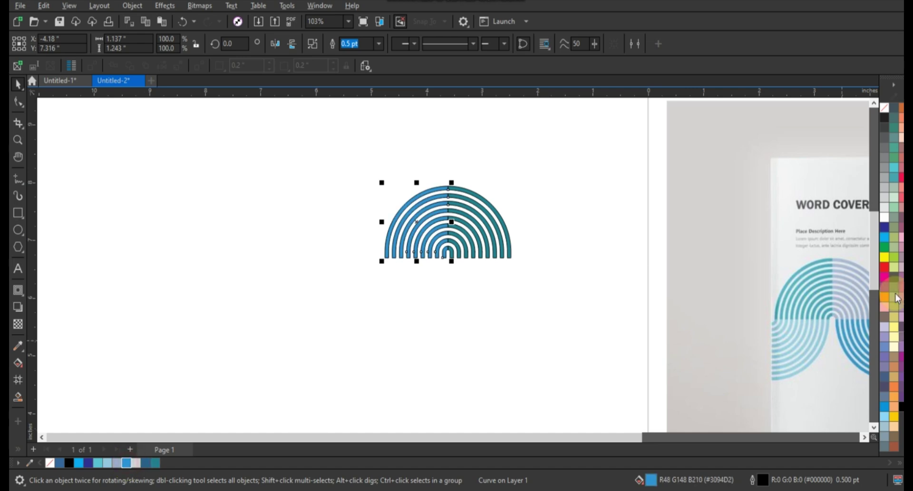
left_click(884, 238)
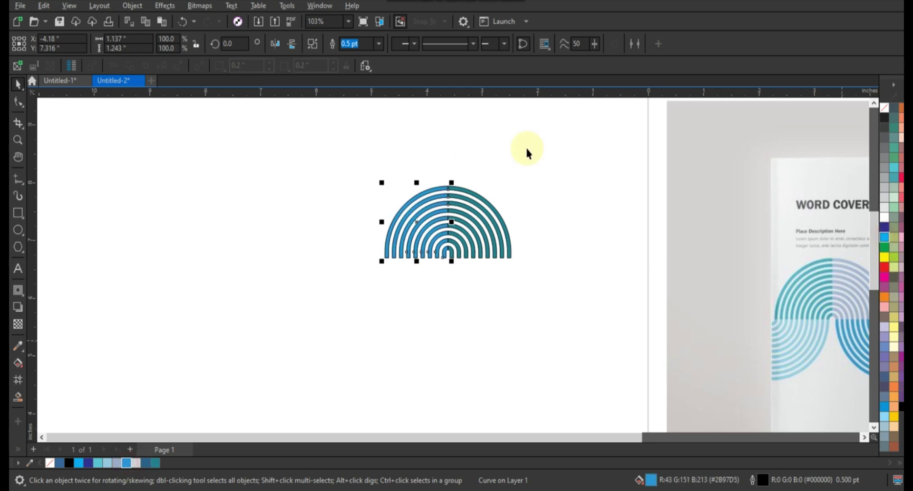
Remove the outlines from both halves of the arcs
left_click_drag(541, 147, 338, 301)
right_click(884, 108)
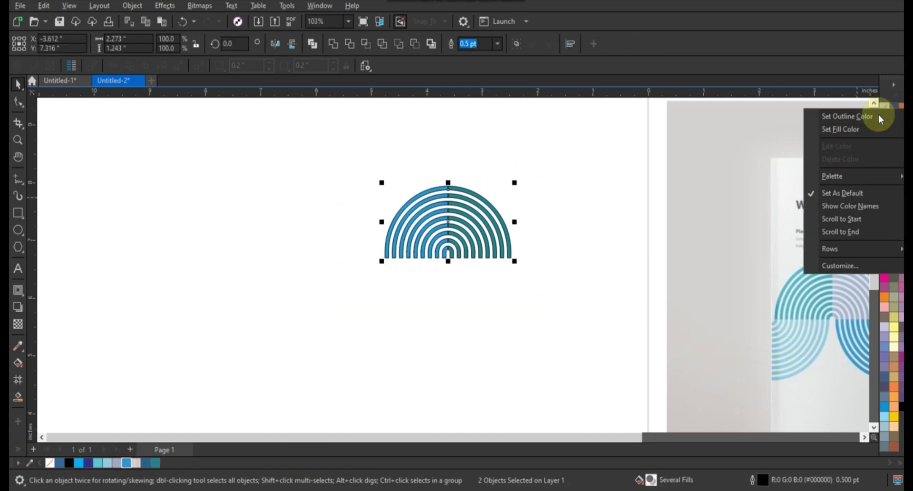
left_click(855, 116)
left_click(531, 199)
Mirror a copy of the half rainbow below and shift it left to form an S-shape
left_click_drag(552, 184, 349, 267)
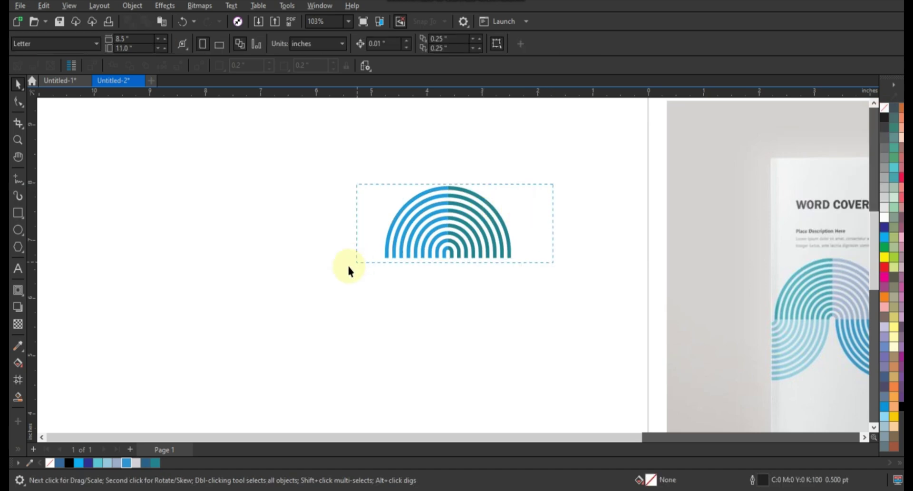
left_click_drag(448, 183, 440, 276)
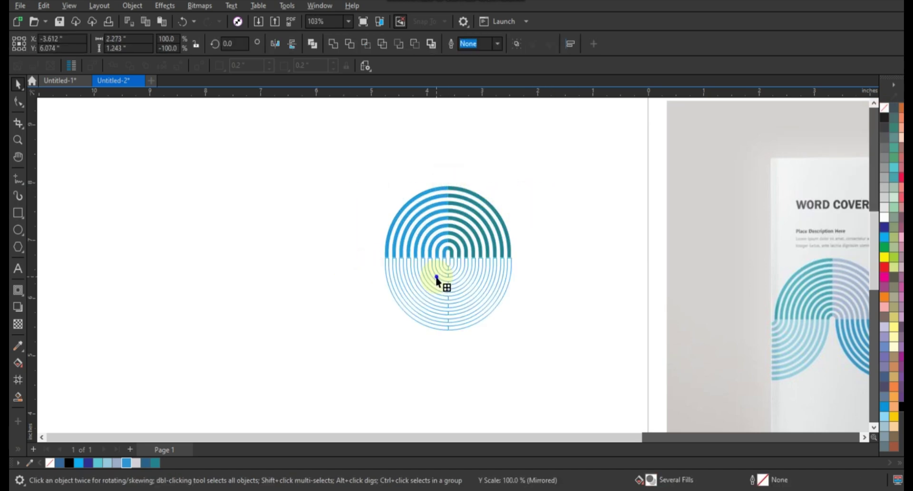
key("shift+F2")
scroll(723, 270, "down", 2)
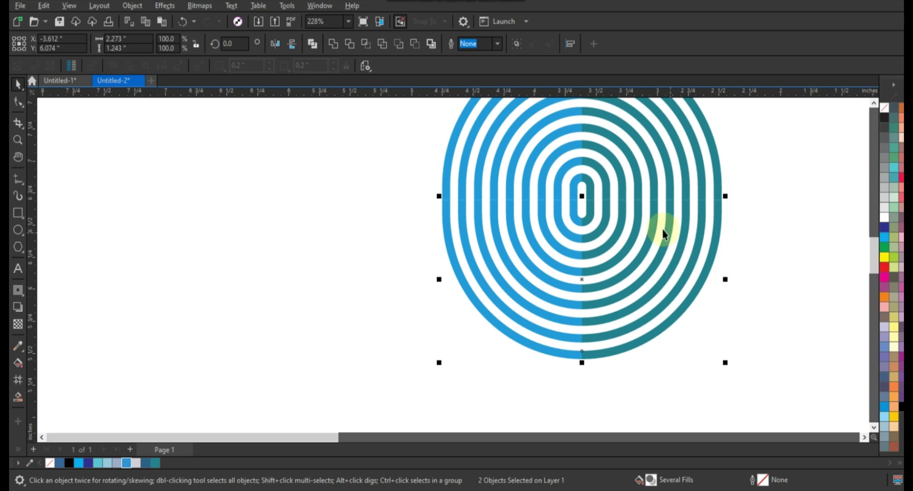
left_click_drag(658, 224, 513, 230)
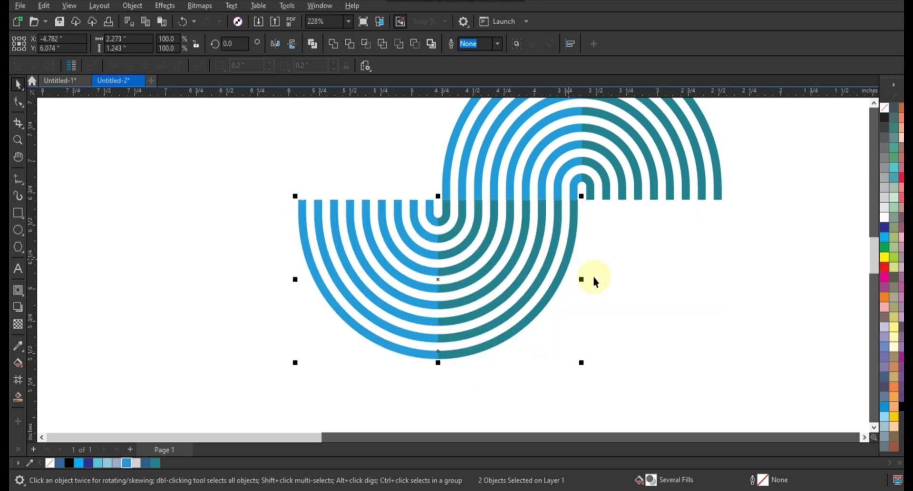
scroll(572, 311, "down", 2)
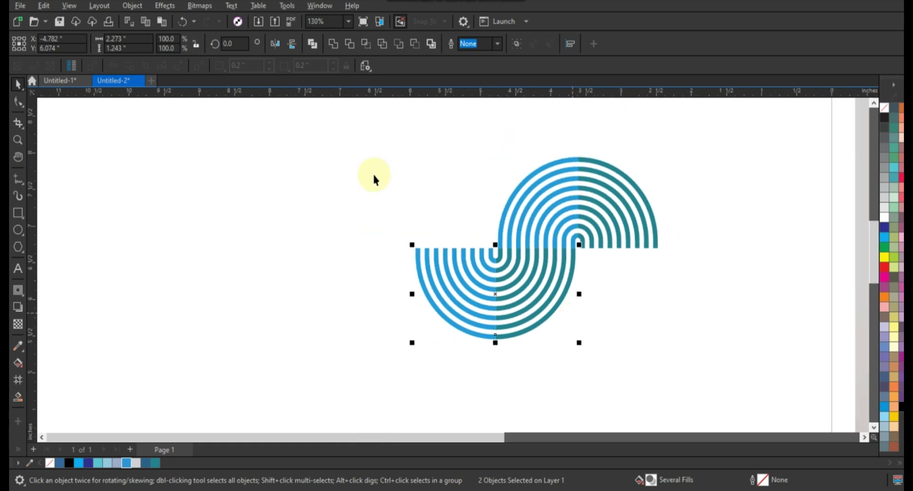
Drop a copy of the whole S-shape joined to its left and zoom in to check the join
left_click_drag(684, 139, 363, 342)
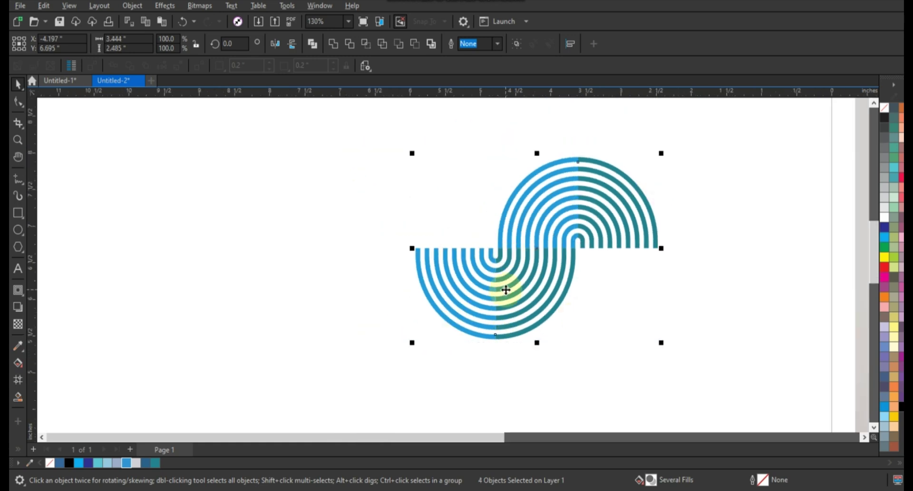
left_click_drag(505, 292, 340, 286)
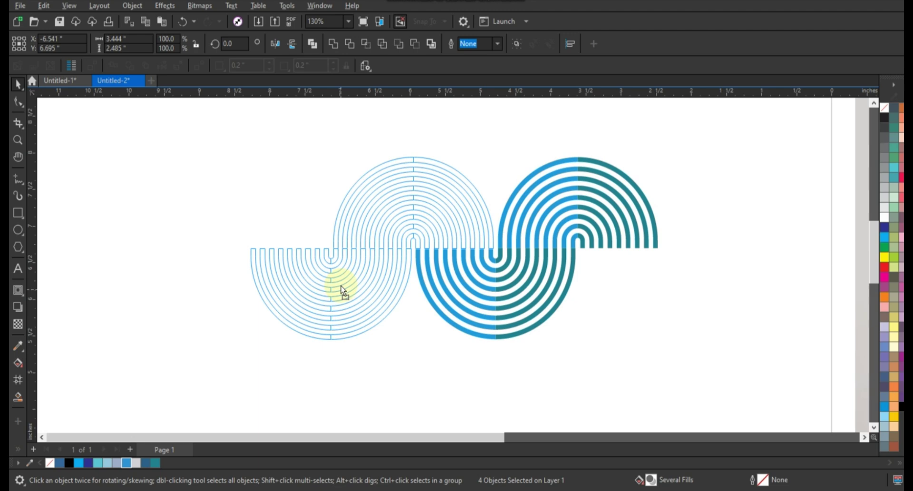
left_click_drag(341, 286, 340, 286)
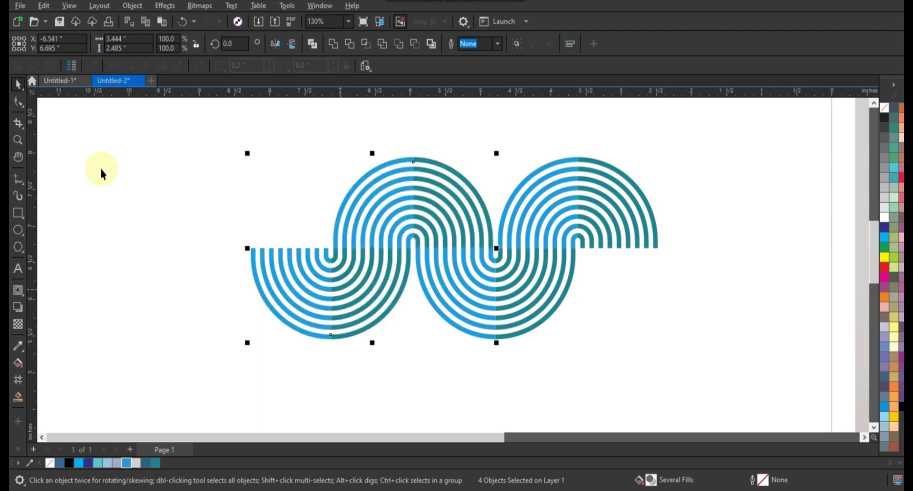
left_click(18, 139)
left_click_drag(363, 204, 572, 291)
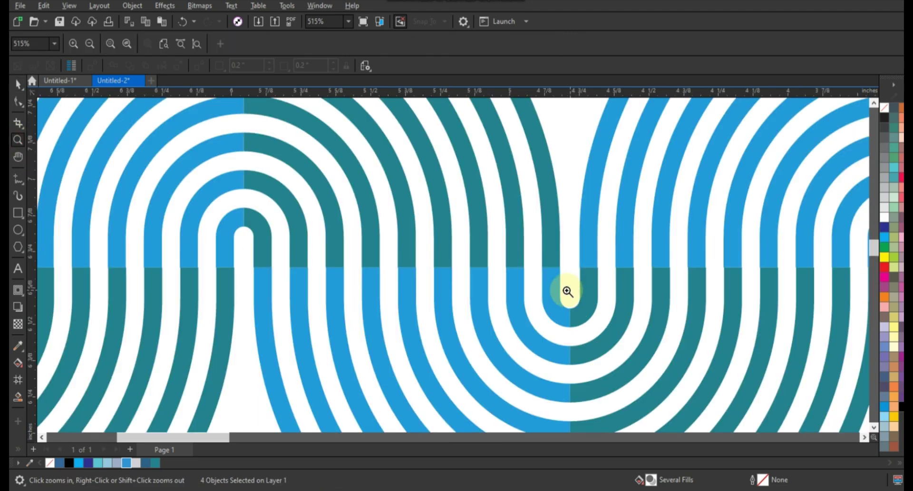
right_click(475, 233)
Recolour the leftmost arc group and the teal lower quarter light blue
left_click(18, 84)
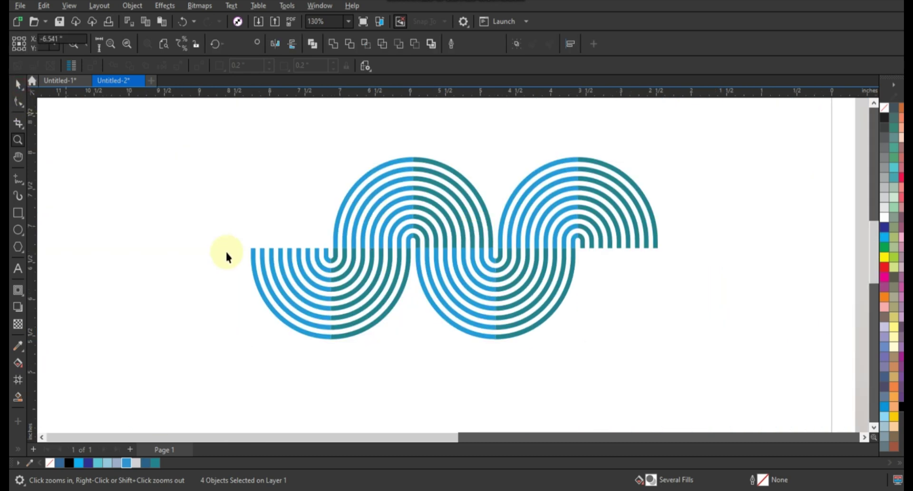
left_click(269, 279)
scroll(269, 279, "down", 2)
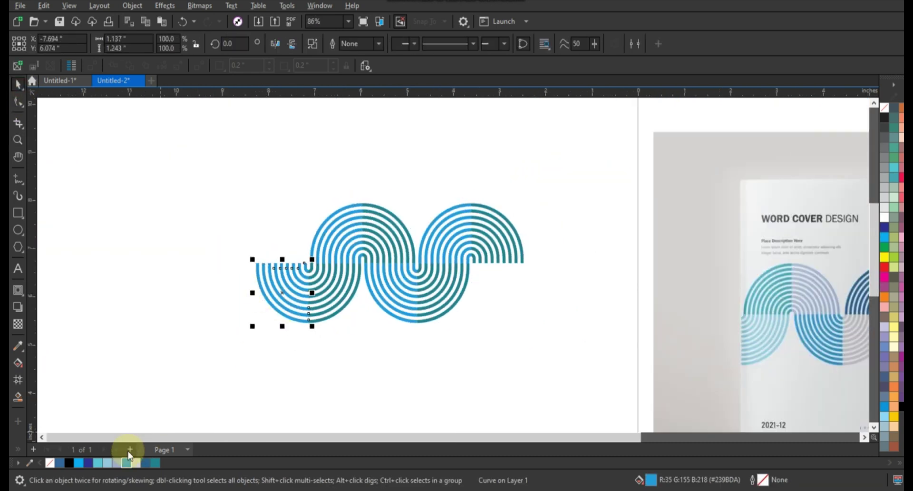
left_click(99, 462)
left_click(107, 462)
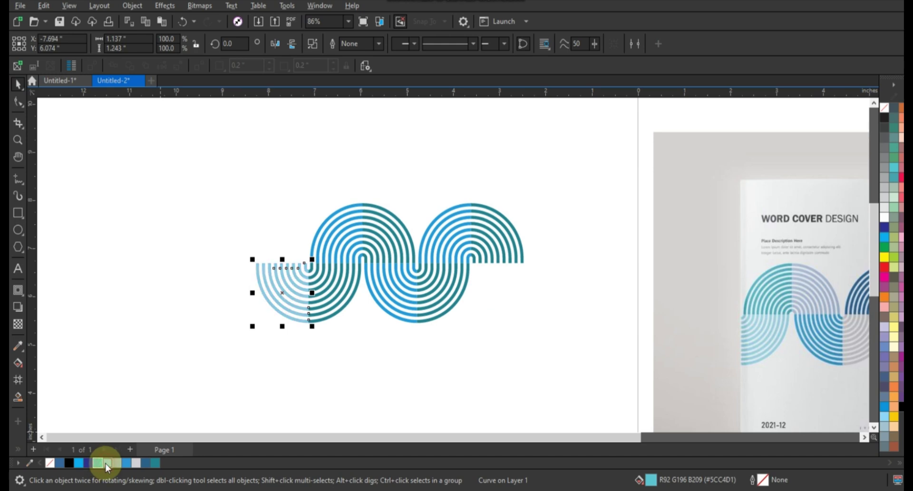
left_click(346, 287)
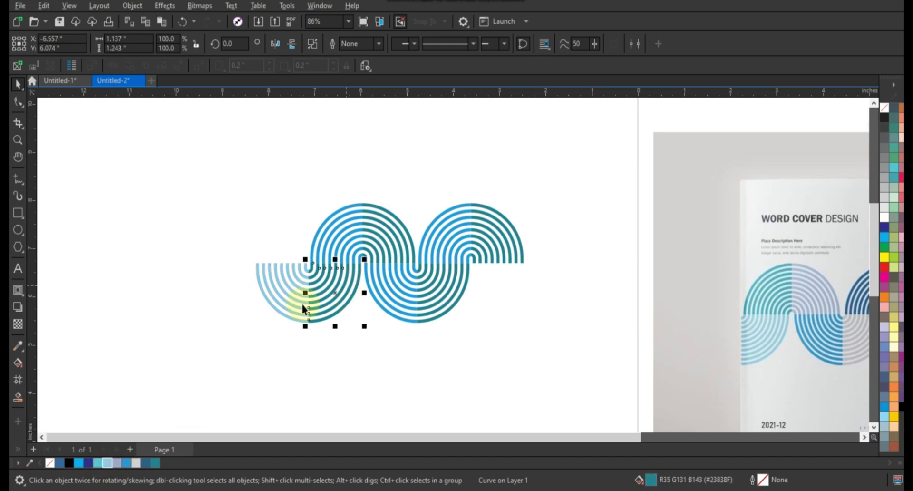
left_click(107, 461)
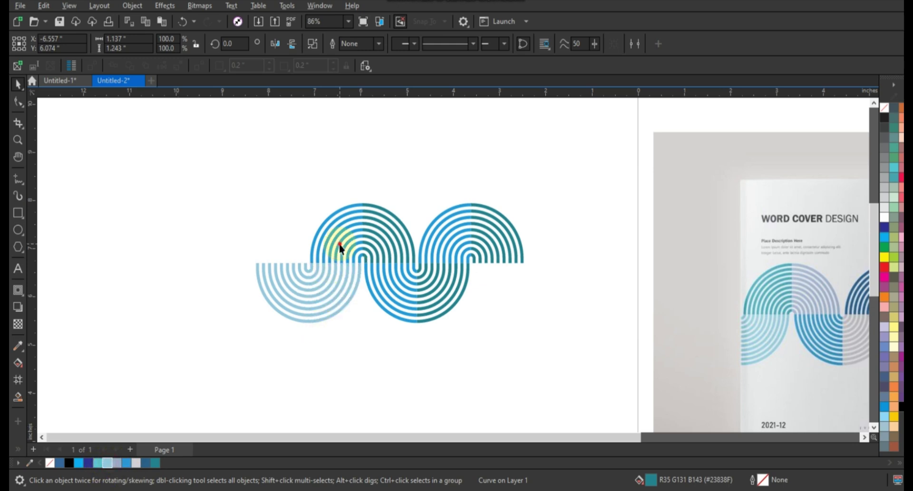
Make the upper-left quarter teal and the upper-middle and lower-right quarters lavender
left_click(327, 264)
left_click(152, 461)
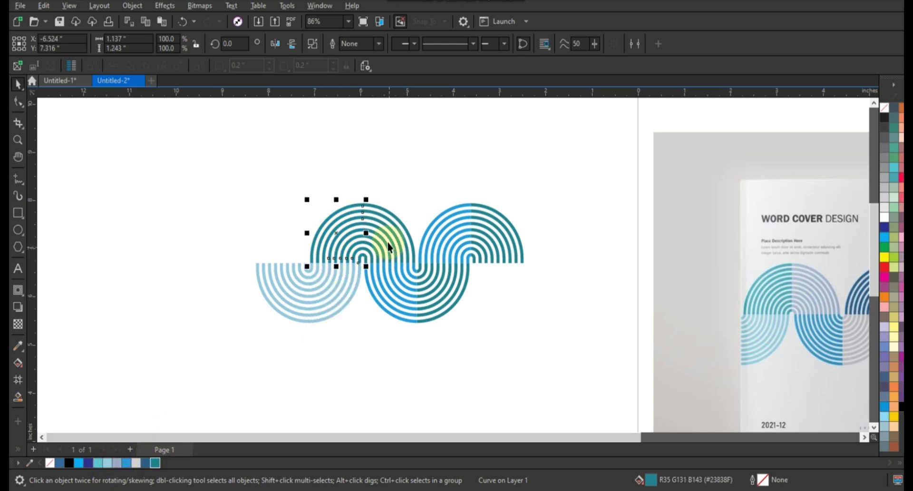
left_click(379, 240)
left_click(121, 461)
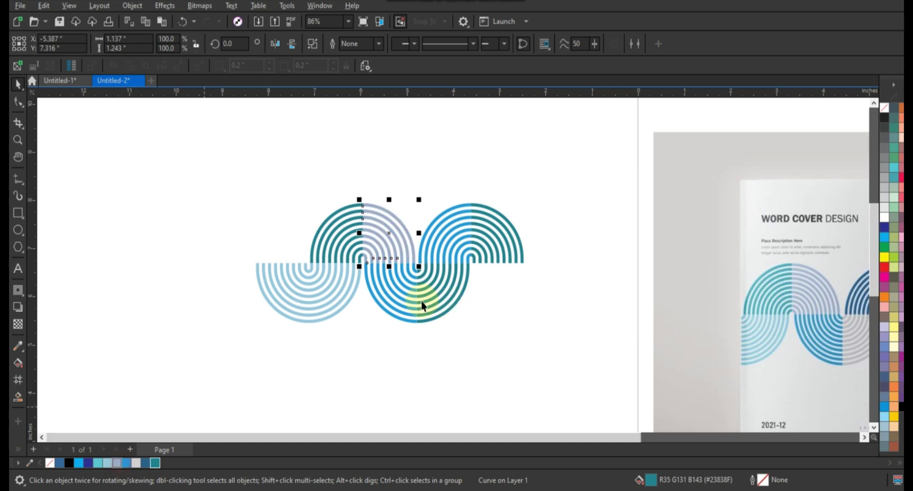
left_click(433, 295)
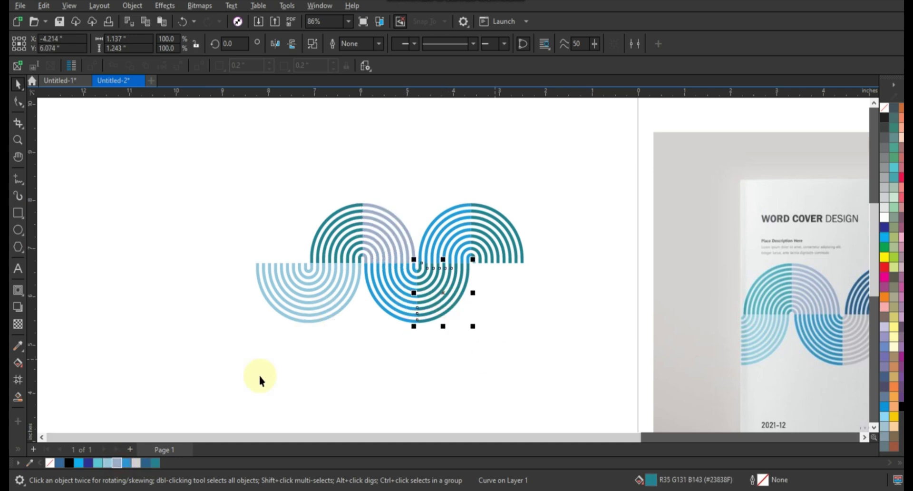
left_click(116, 462)
scroll(272, 260, "down", 1)
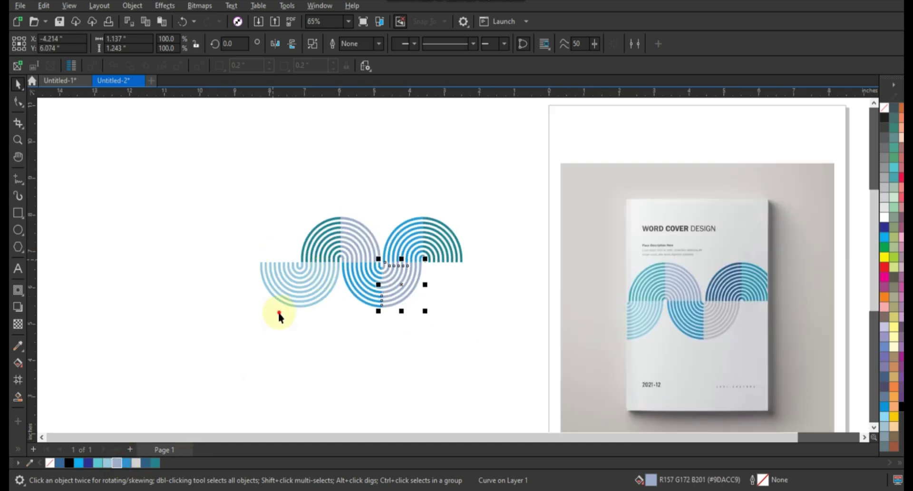
left_click(289, 238)
left_click(273, 271)
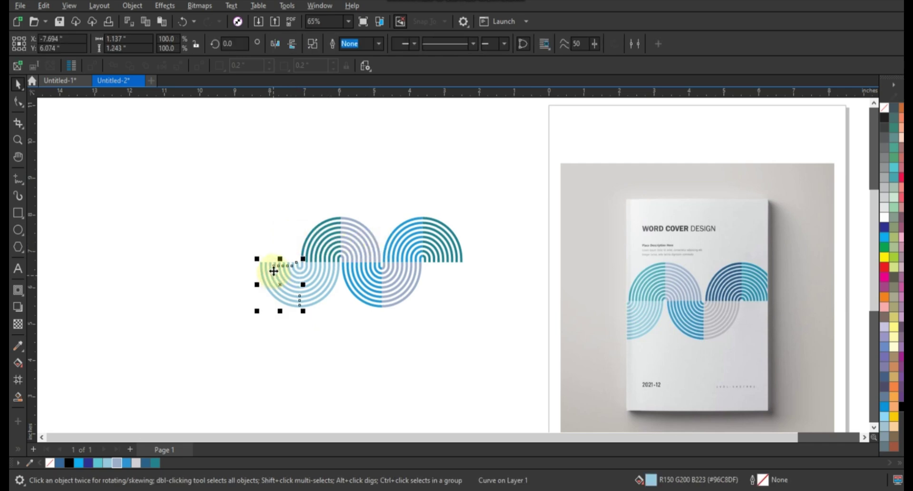
left_click(258, 261)
Draw a portrait cover rectangle around the wave; a trial PowerClip is undone
left_click(18, 212)
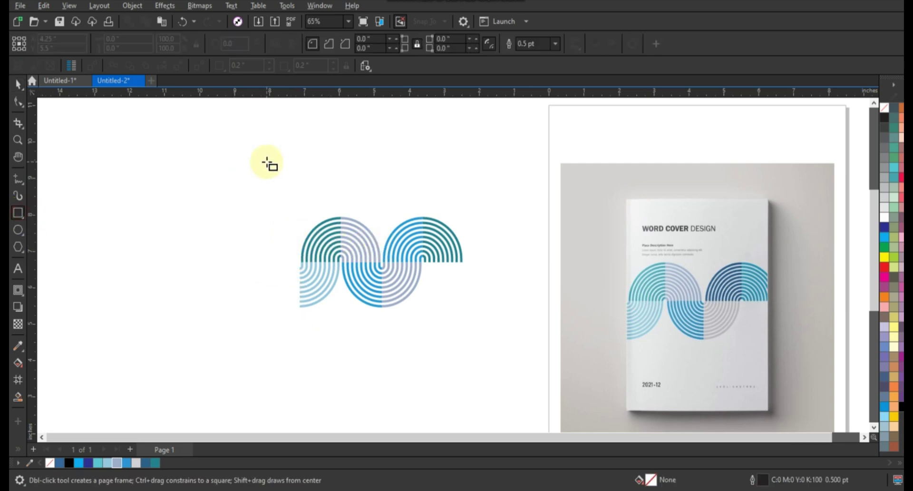
mouse_move(267, 162)
left_mouse_down()
mouse_move(404, 355)
mouse_move(433, 412)
left_mouse_up()
left_click(17, 85)
left_click_drag(309, 271, 478, 345)
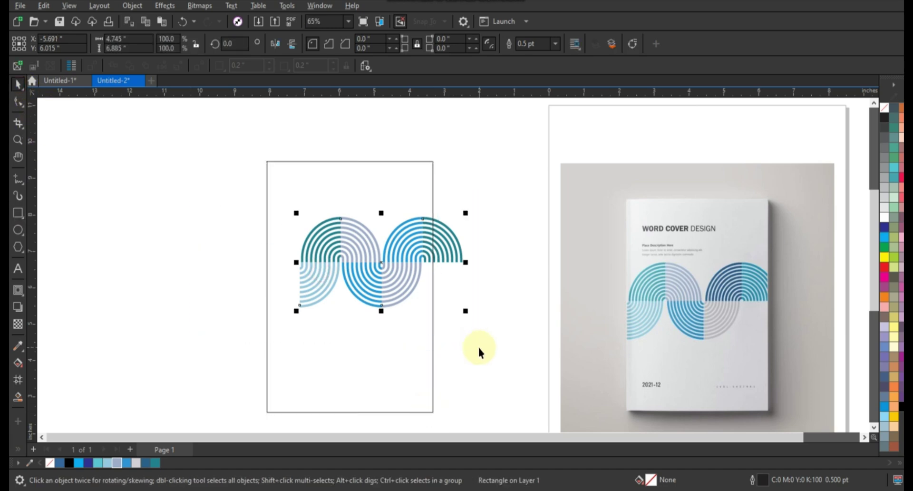
left_click(428, 325)
left_click(464, 325)
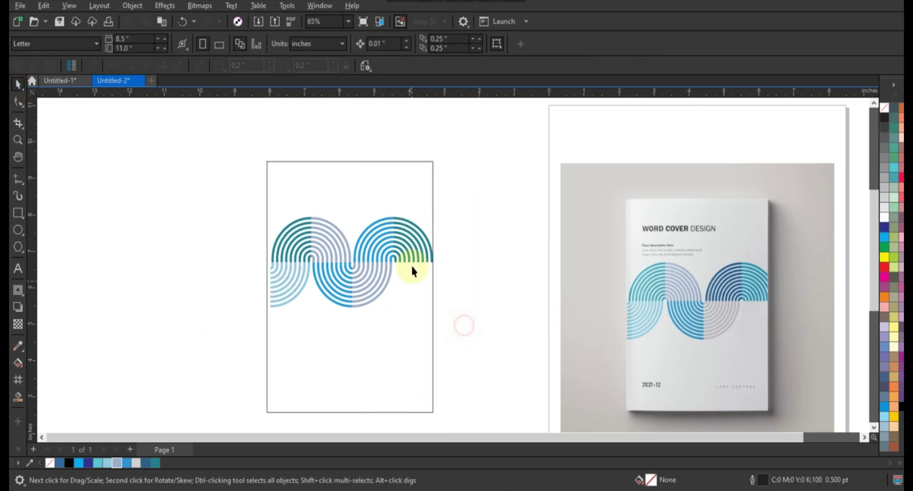
key("ctrl+z")
Scale the wave to about 103.9% and PowerClip it inside the cover rectangle
left_click_drag(438, 313, 451, 319)
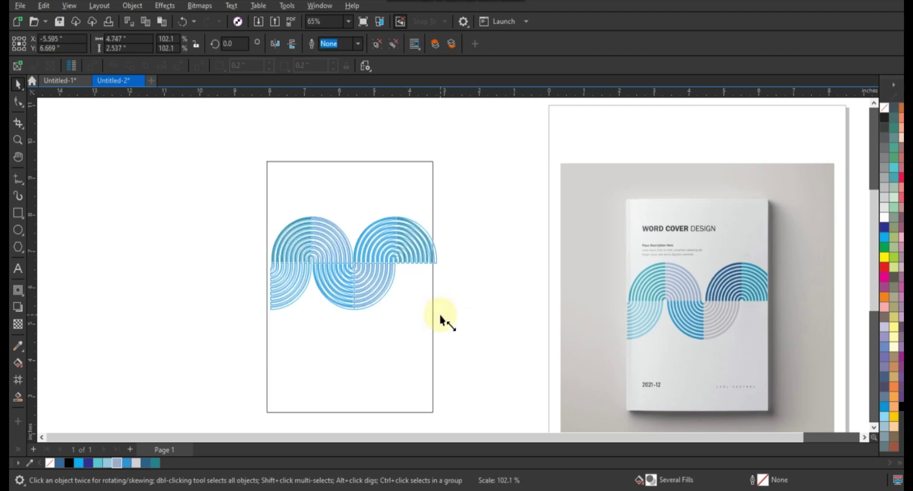
left_click_drag(266, 313, 260, 315)
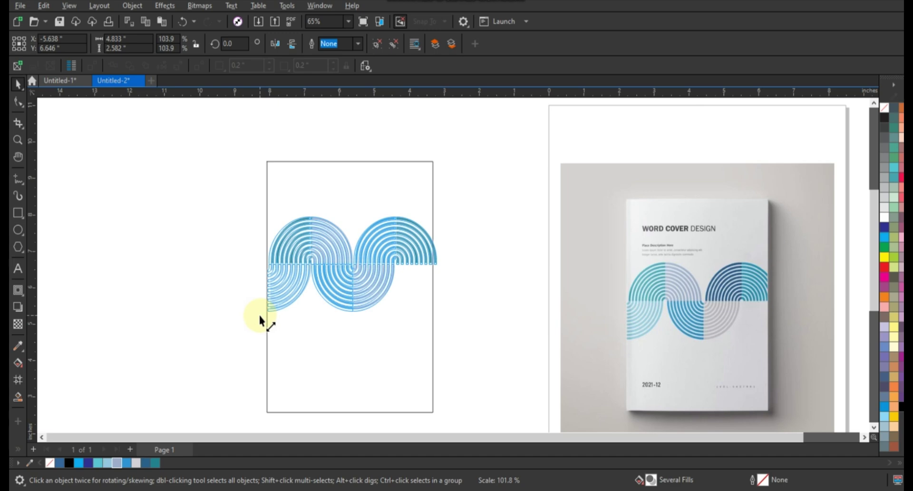
left_click_drag(259, 315, 259, 316)
left_click(517, 332)
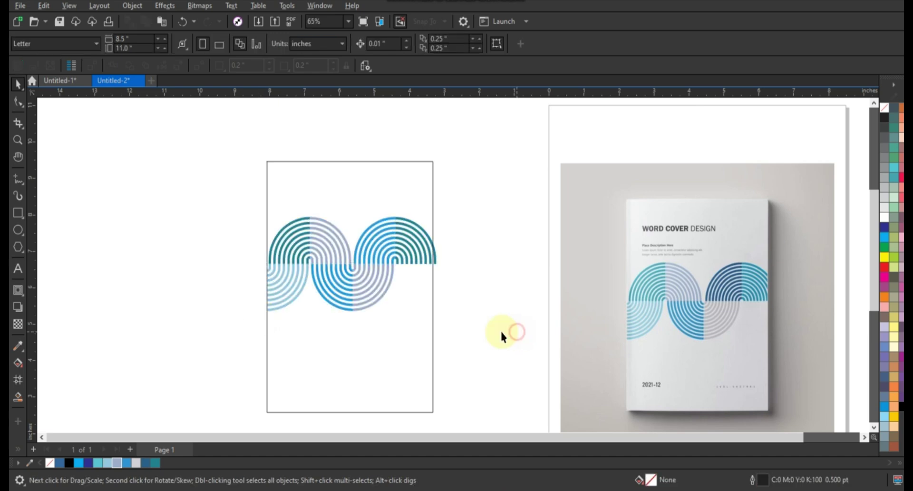
left_click(435, 261)
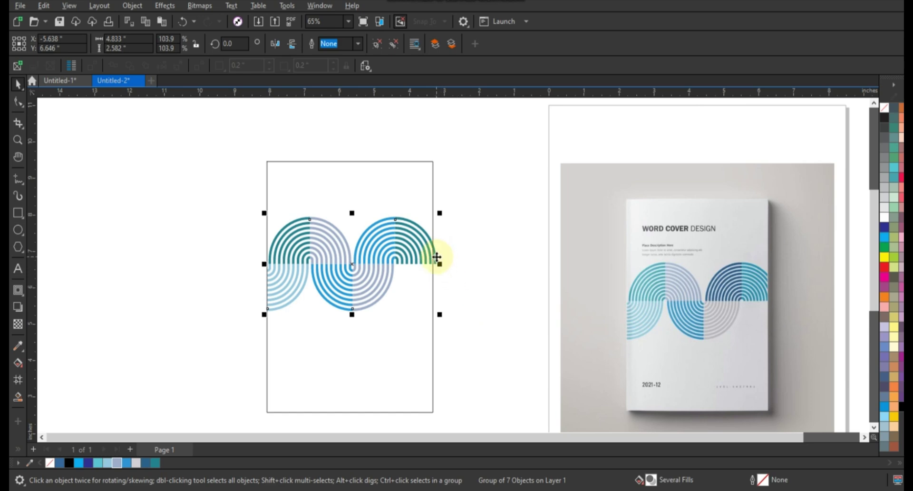
right_click(437, 259)
left_click(462, 287)
left_click(418, 318)
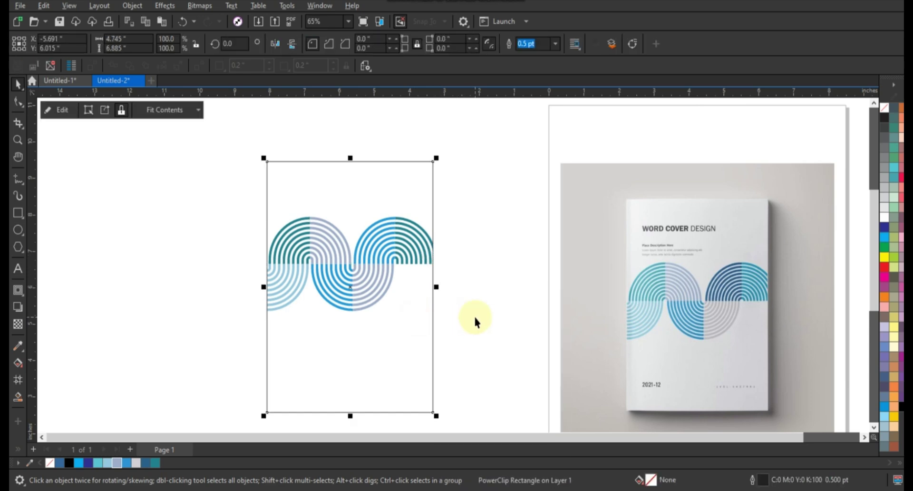
left_click(474, 314)
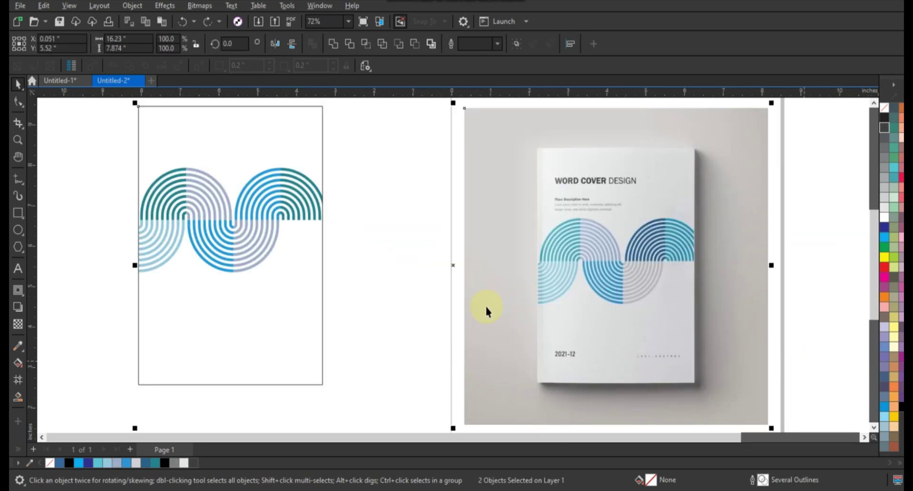
left_click(423, 293)
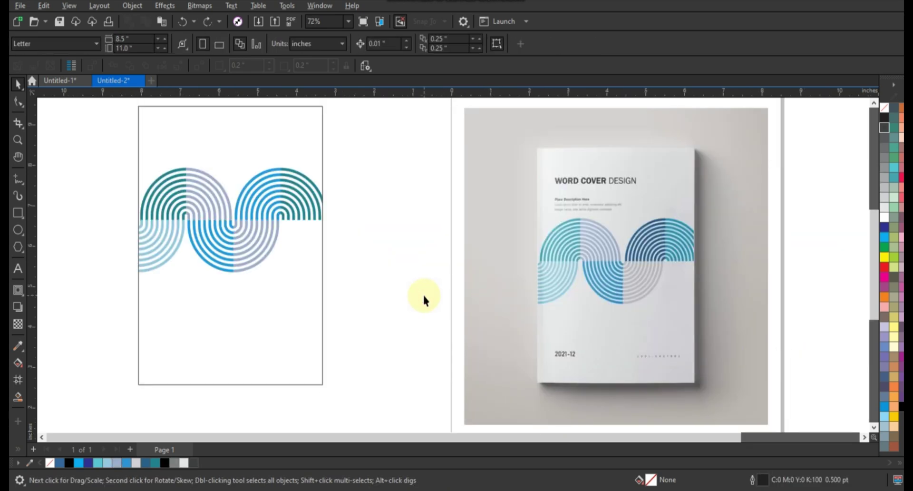